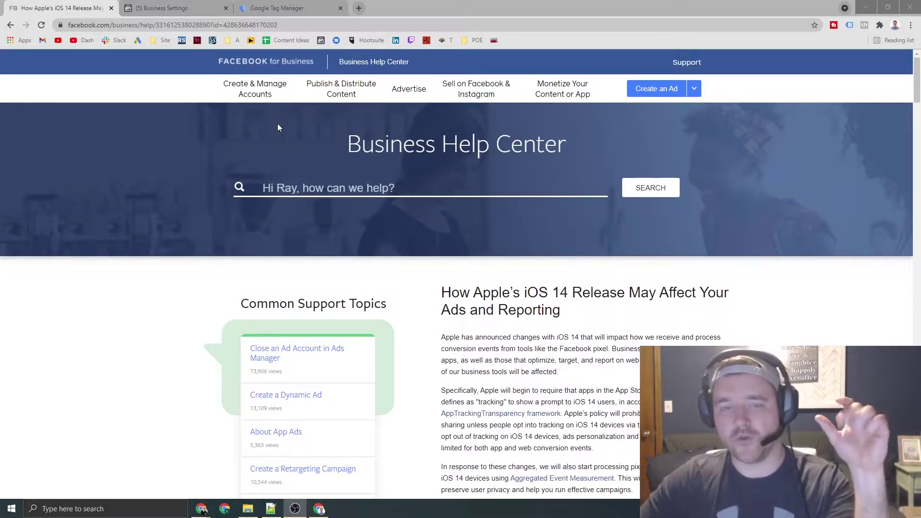
# Step: Navigate to Business Settings > Brand Safety > Domains with no domains added yet
pyautogui.click(171, 9)
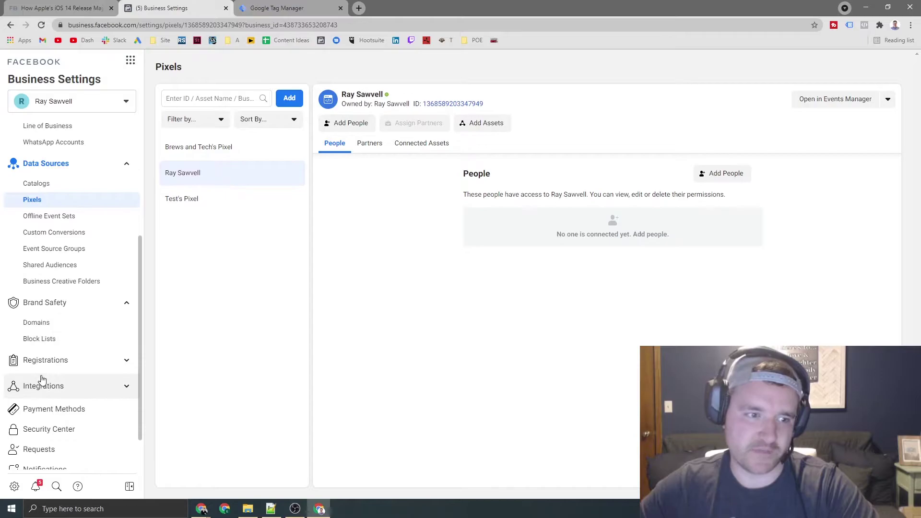
pyautogui.click(65, 166)
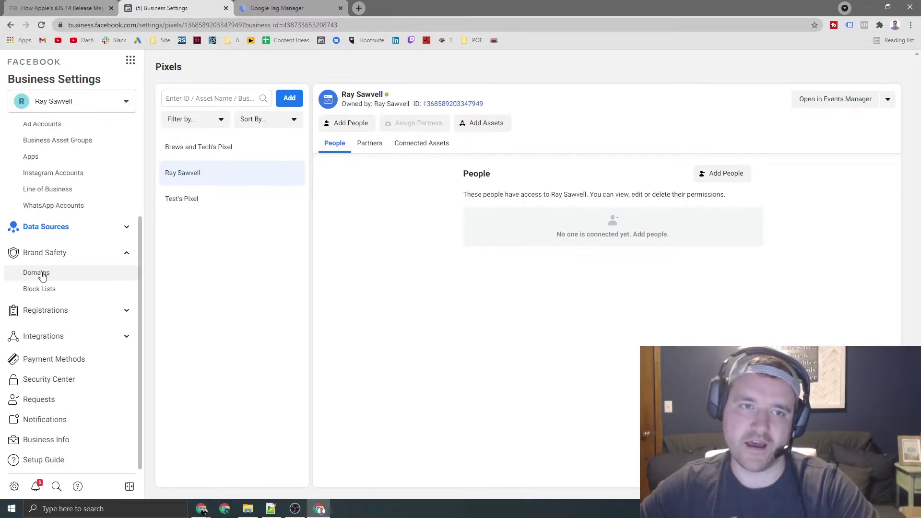
pyautogui.click(41, 275)
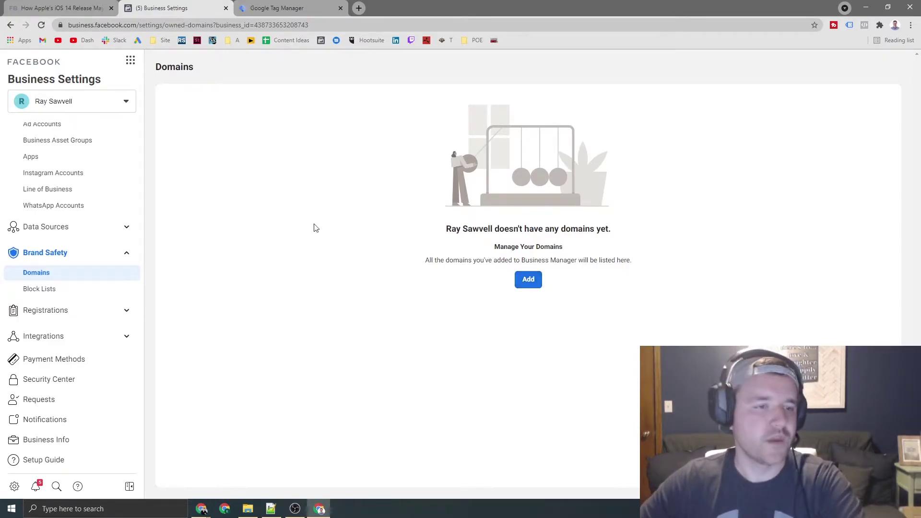
pyautogui.click(528, 282)
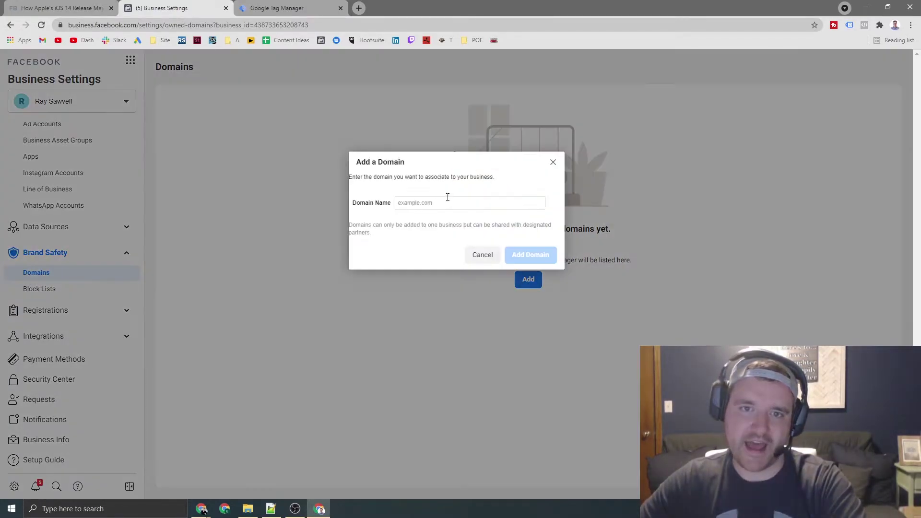
pyautogui.write('www.raysawvell.com')
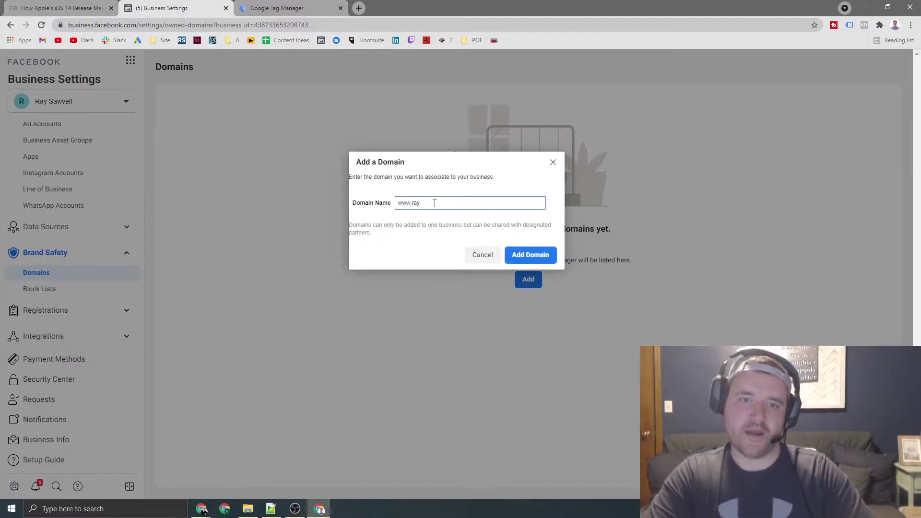
pyautogui.click(515, 255)
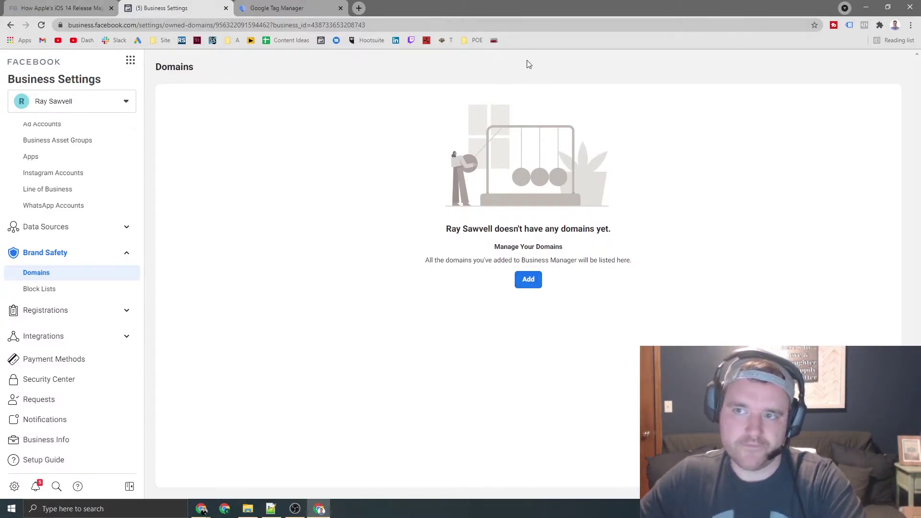
pyautogui.click(41, 25)
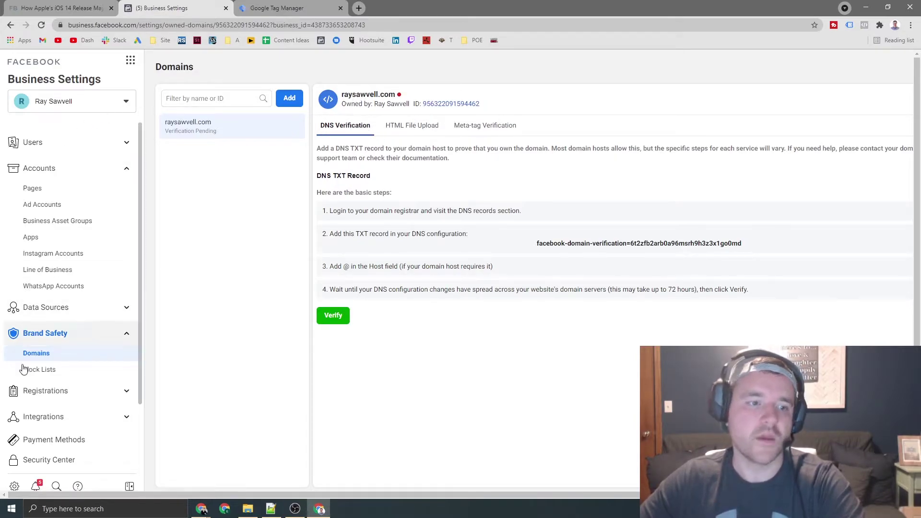
# Step: Review the HTML File Upload and Meta-tag verification methods for raysawvell.com
pyautogui.click(35, 352)
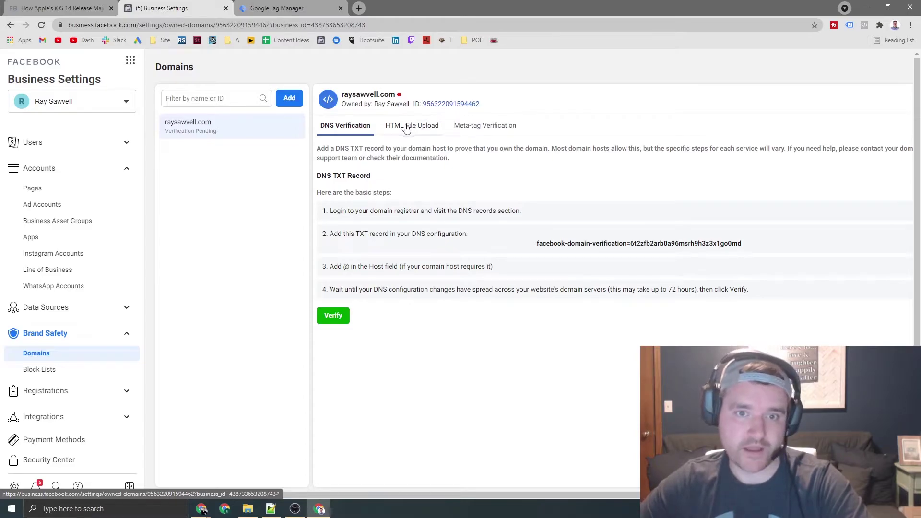
pyautogui.click(404, 129)
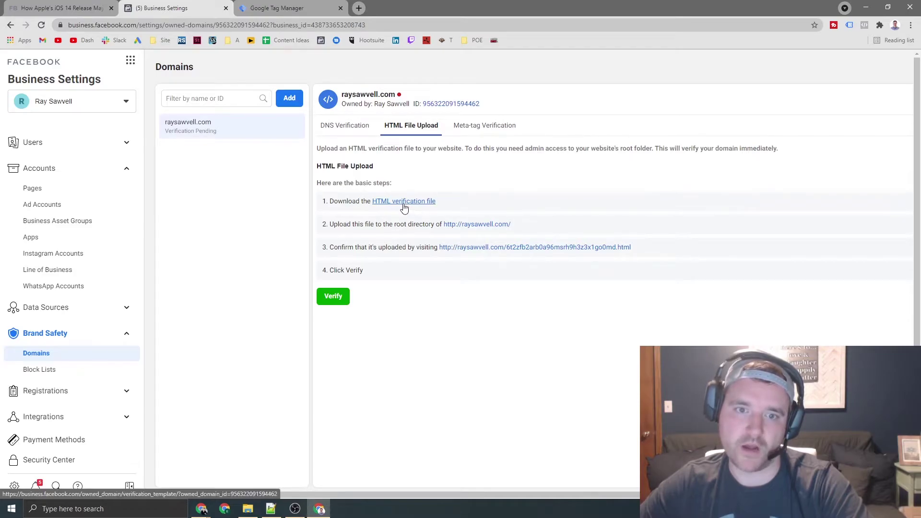
pyautogui.click(480, 130)
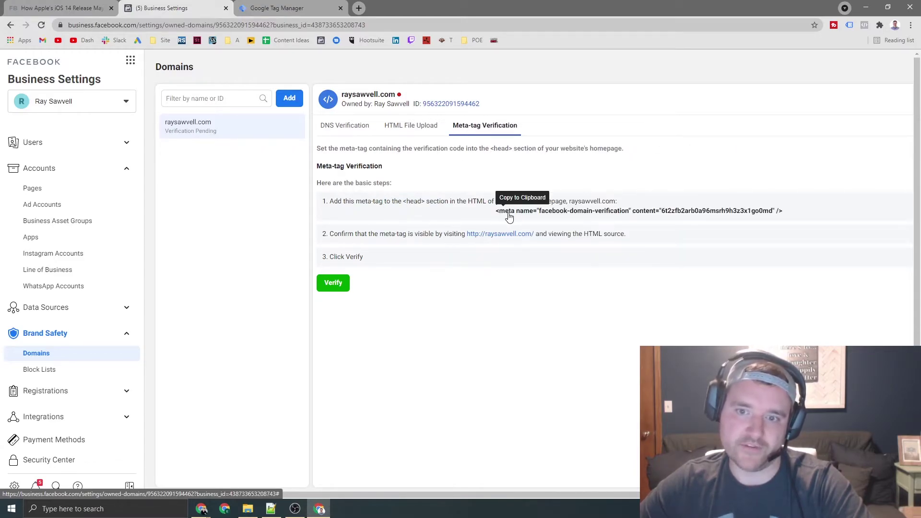
# Step: Load raysawvell.com in a new tab and search its page source for meta tags
pyautogui.click(358, 8)
pyautogui.write('ray')
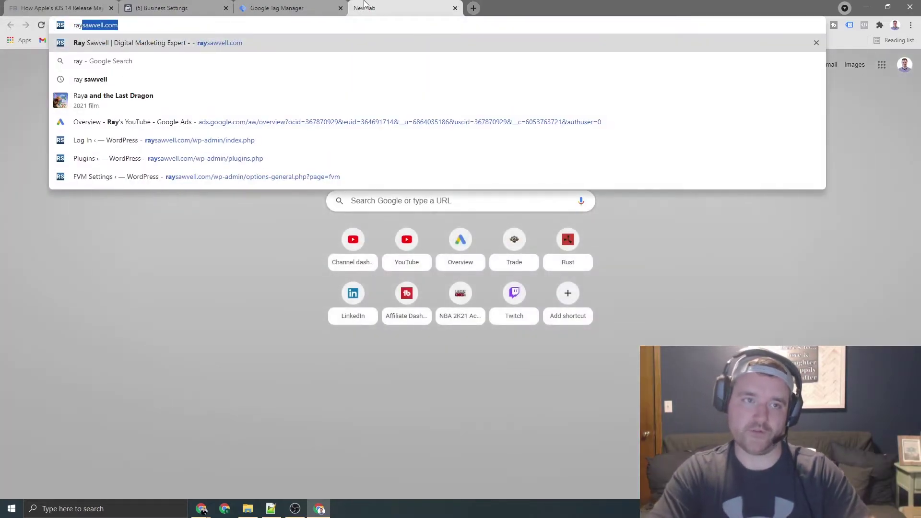
pyautogui.write('sawvell.com')
pyautogui.press('Return')
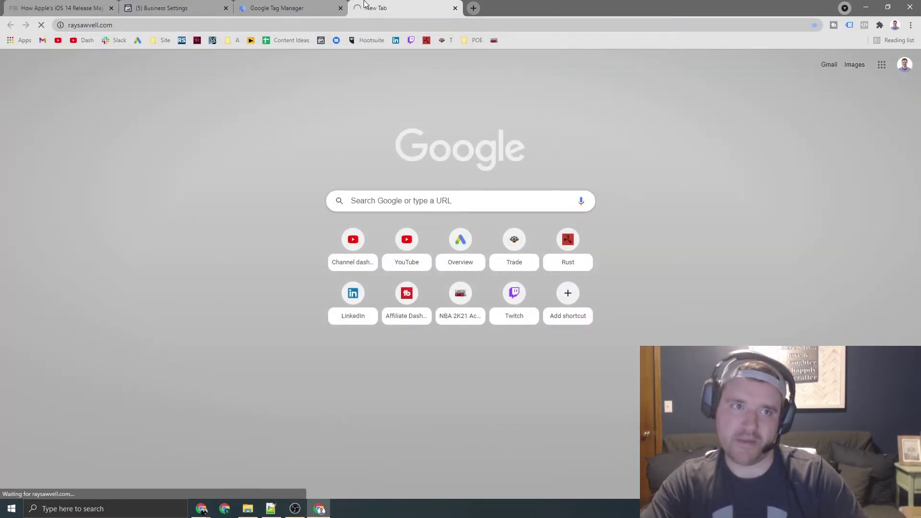
pyautogui.hotkey('ctrl', 'u')
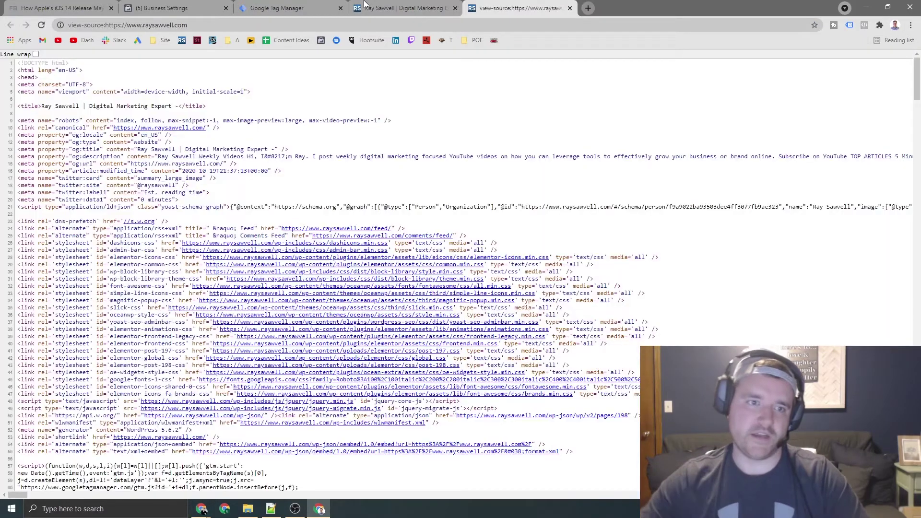
pyautogui.hotkey('ctrl', 'f')
pyautogui.write('meta')
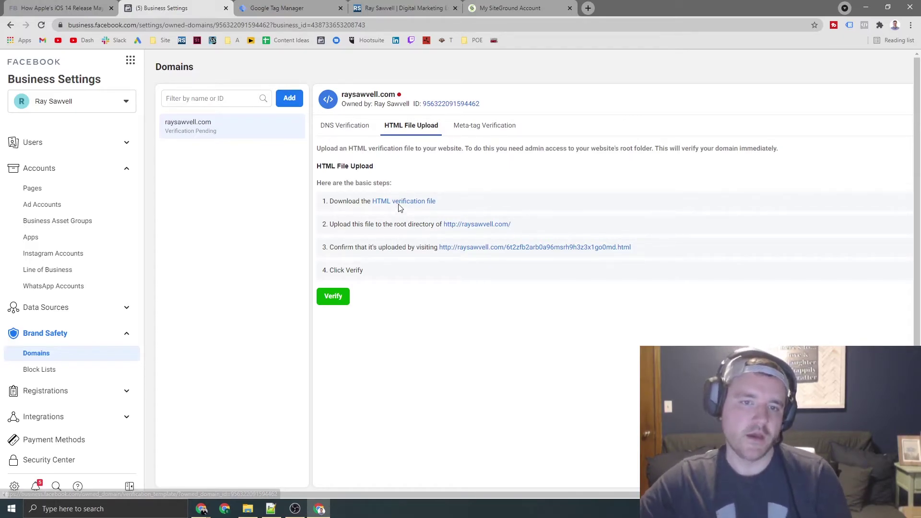
# Step: Download the HTML verification file and switch to the SiteGround hosting account
pyautogui.click(397, 202)
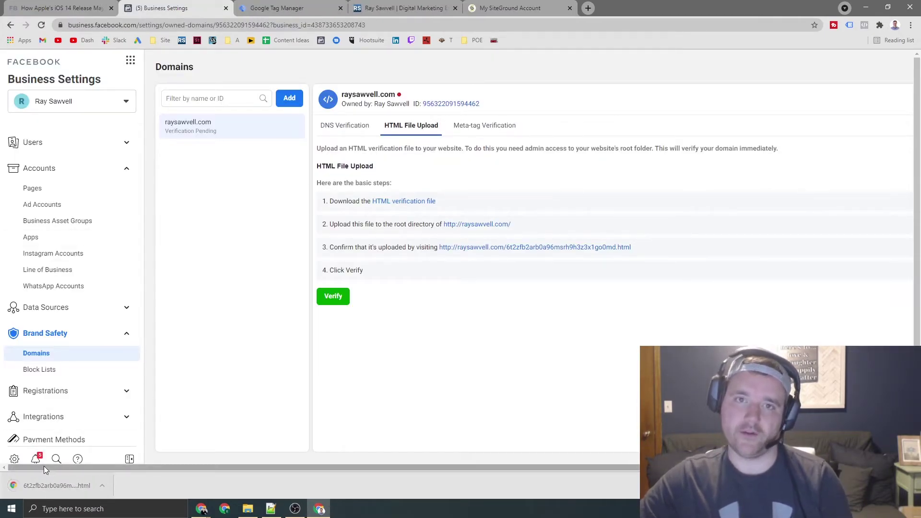
pyautogui.click(502, 9)
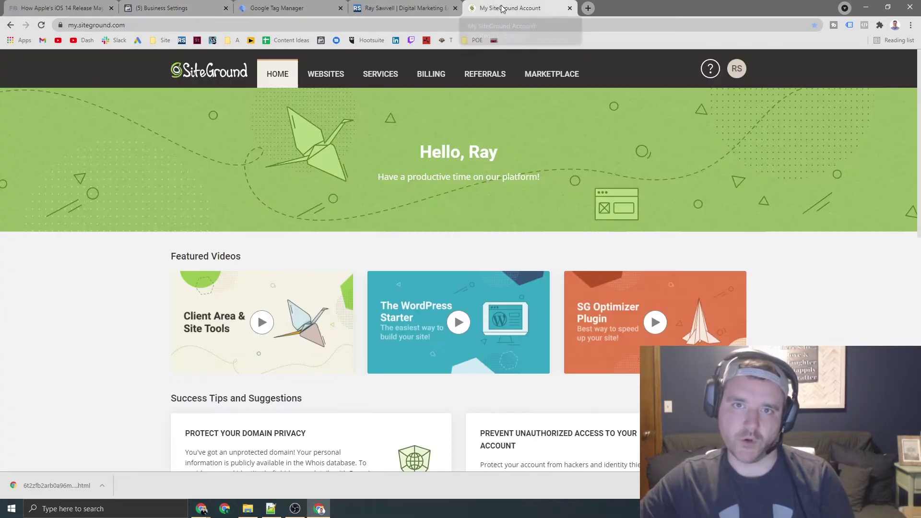
# Step: Upload the verification file to the top-level folder via raysawvell.com's Site Tools File Manager
pyautogui.click(329, 80)
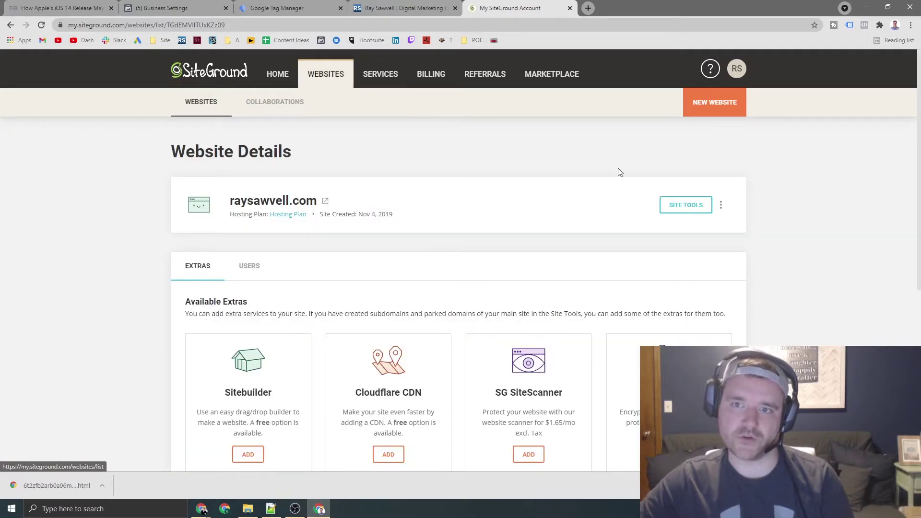
pyautogui.click(684, 210)
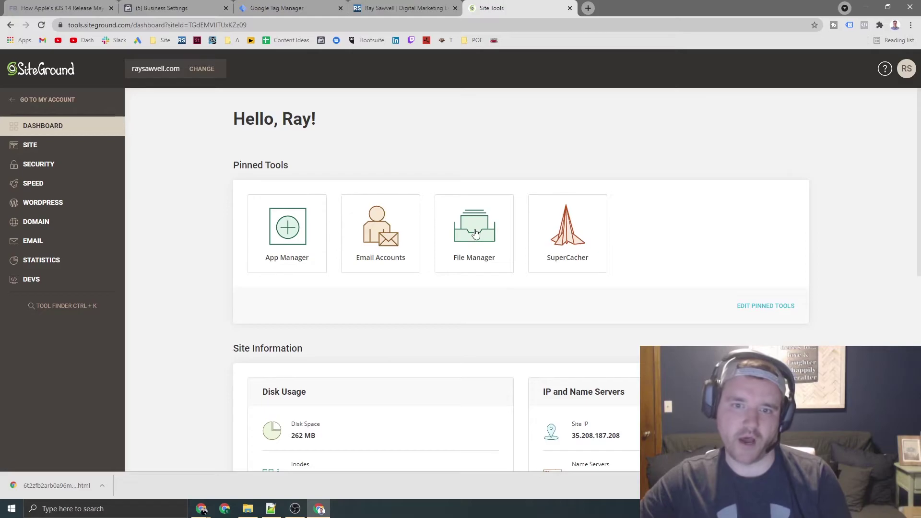
pyautogui.click(470, 231)
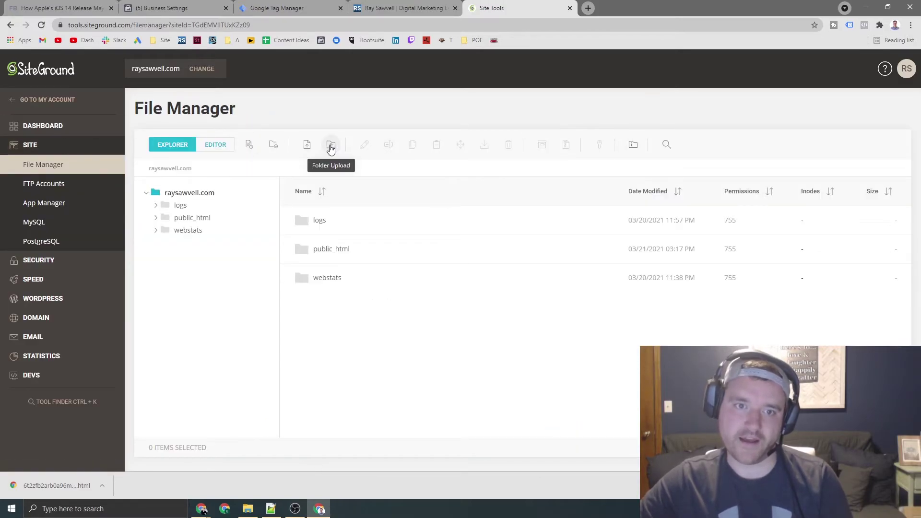
pyautogui.click(306, 147)
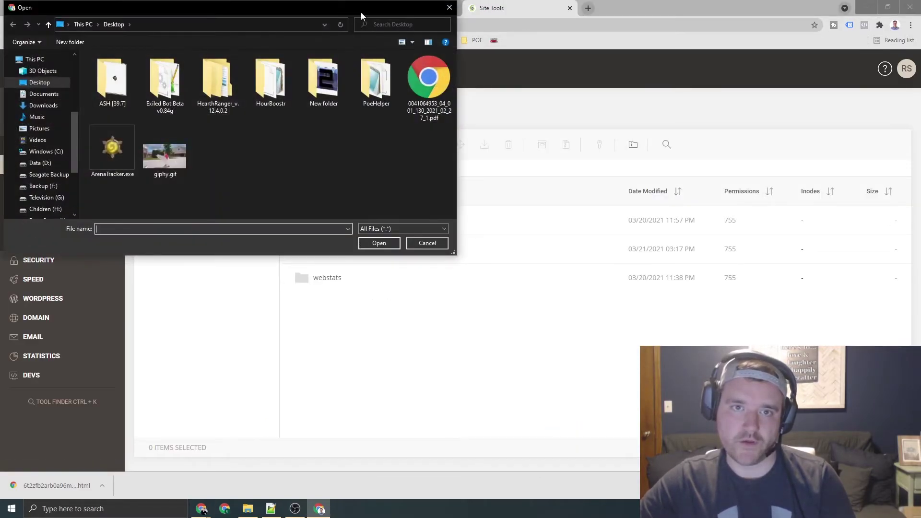
pyautogui.press('Escape')
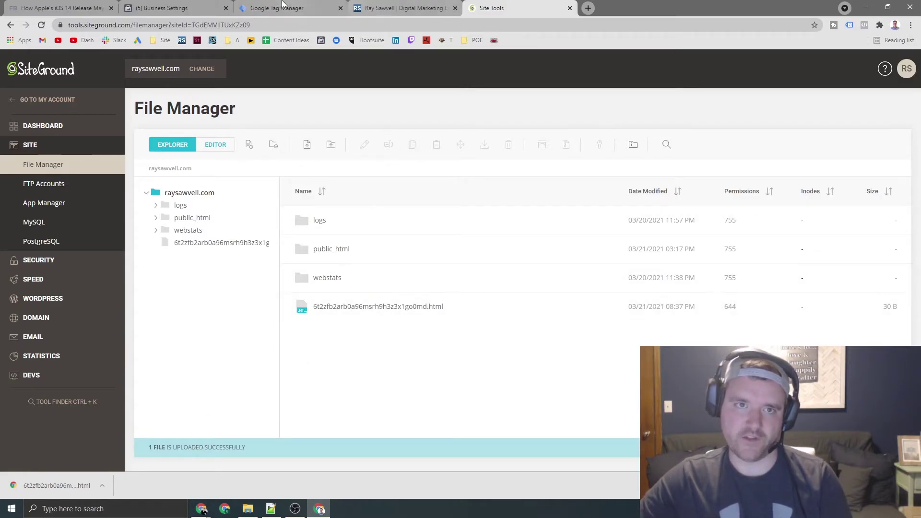
# Step: Return to Facebook's domain verification steps after checking the SiteGround file manager
pyautogui.click(161, 8)
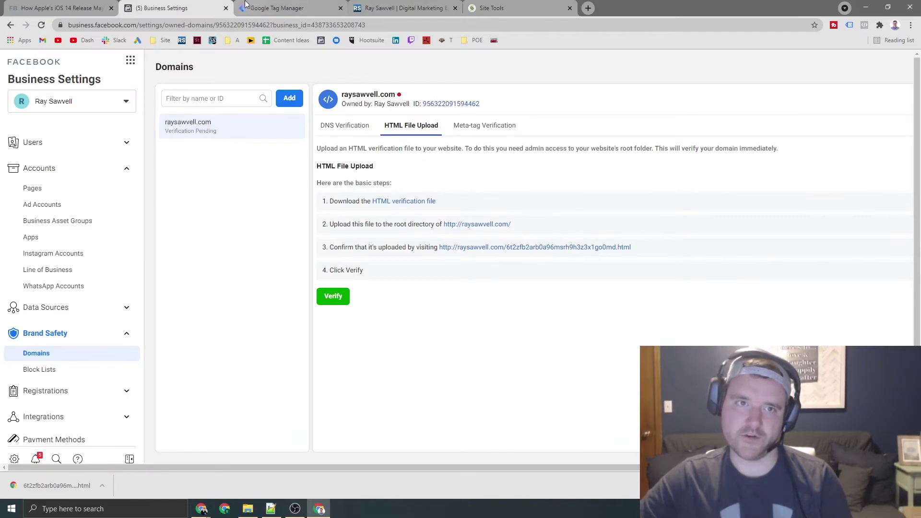
pyautogui.click(491, 8)
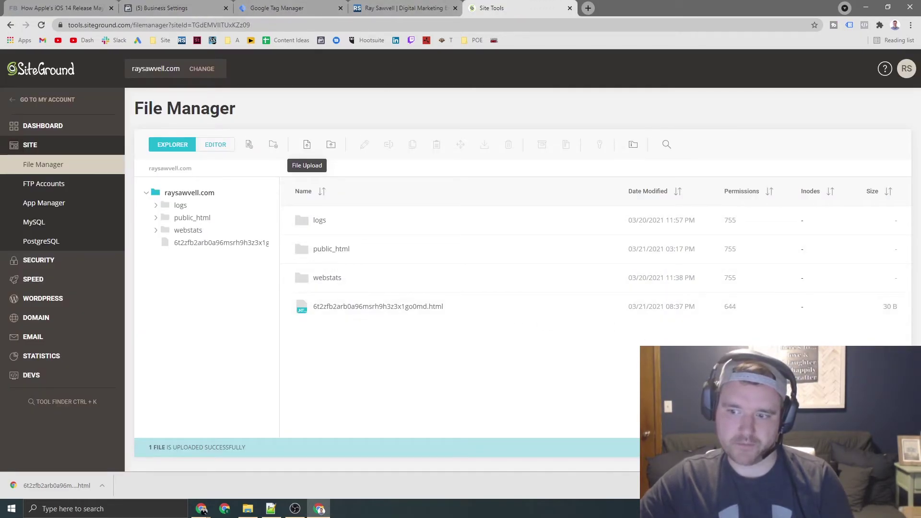
pyautogui.click(170, 6)
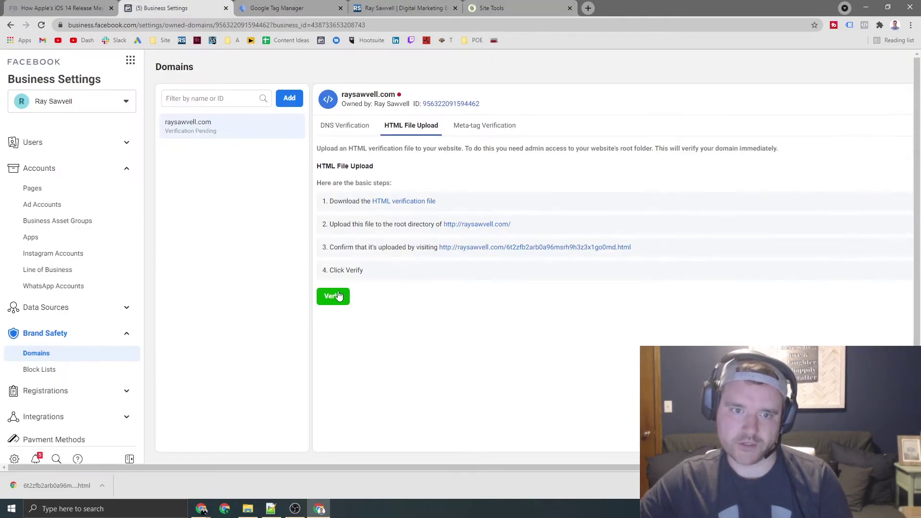
# Step: Test the verification file's confirmation link, get a 404 page, and close it
pyautogui.click(479, 249)
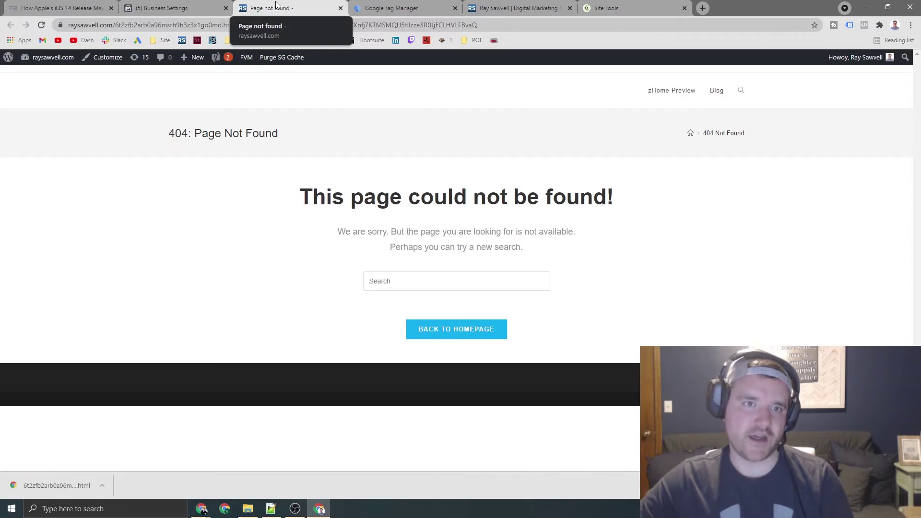
pyautogui.click(341, 8)
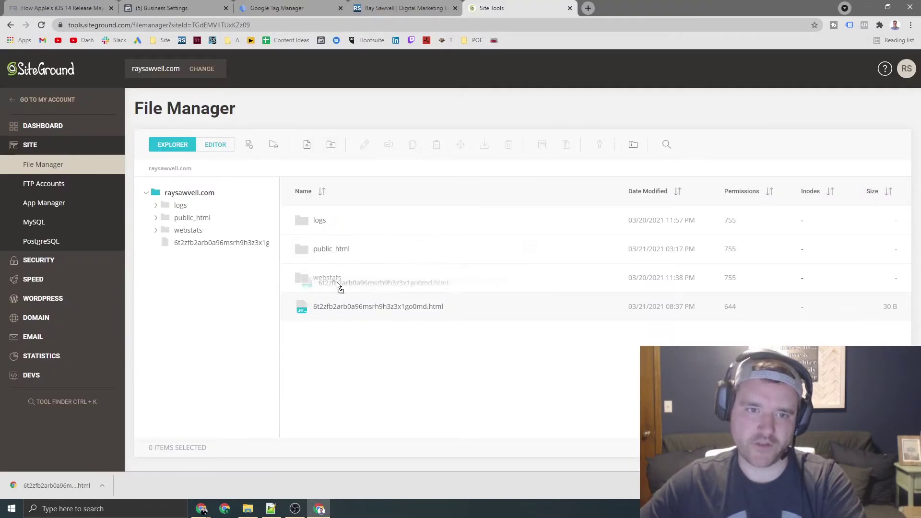
# Step: Upload the HTML verification file into the public_html folder
pyautogui.click(327, 250)
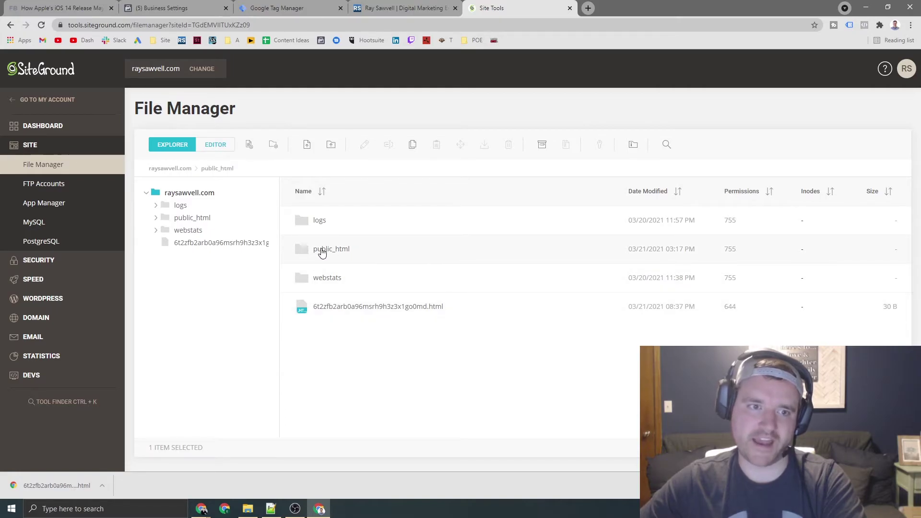
pyautogui.doubleClick(319, 250)
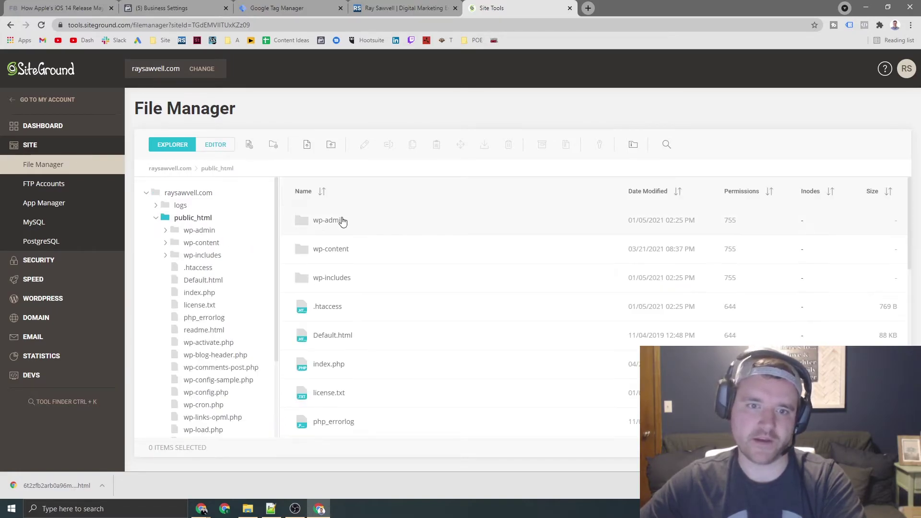
pyautogui.click(308, 148)
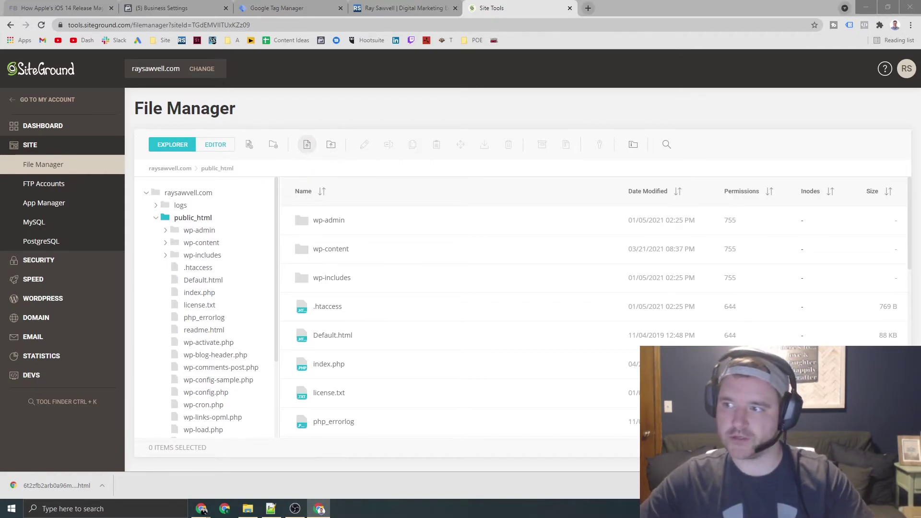
pyautogui.press('Return')
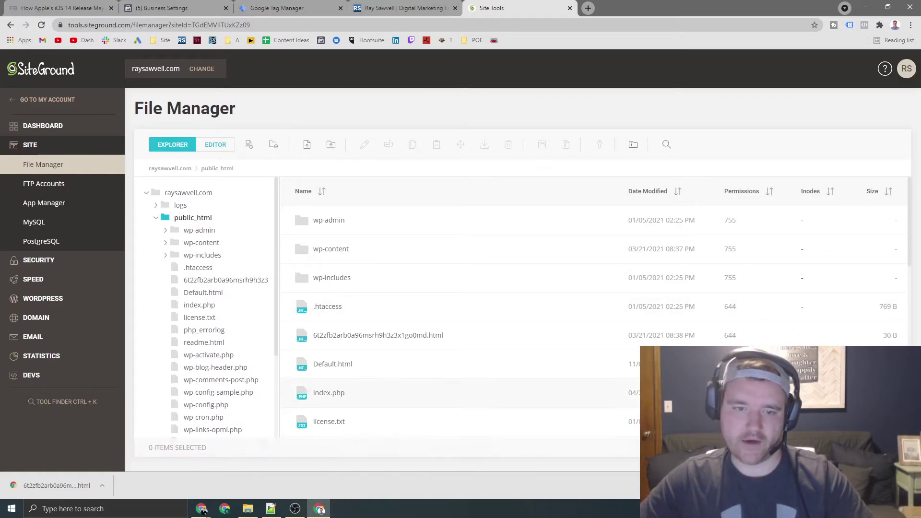
pyautogui.scroll(-5, 432, 296)
pyautogui.scroll(-3, 424, 294)
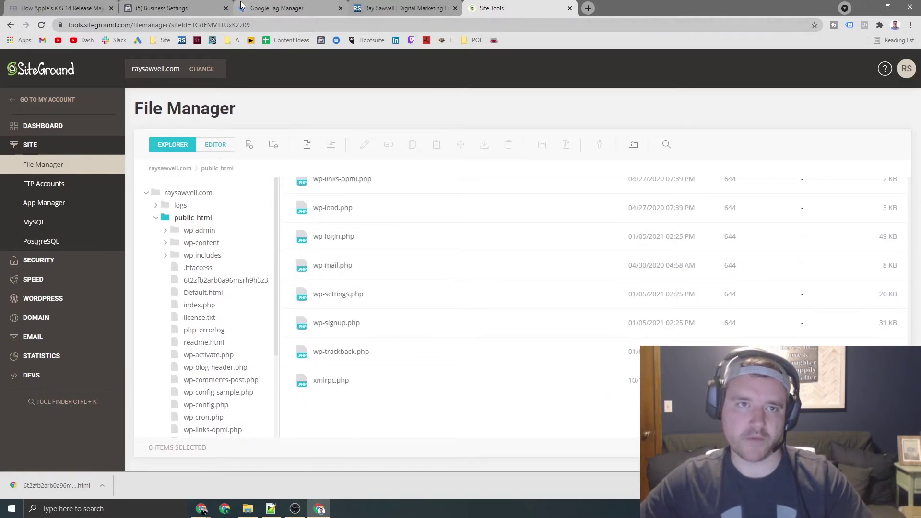
# Step: Confirm the verification file now loads at its web address, then close that page
pyautogui.click(186, 7)
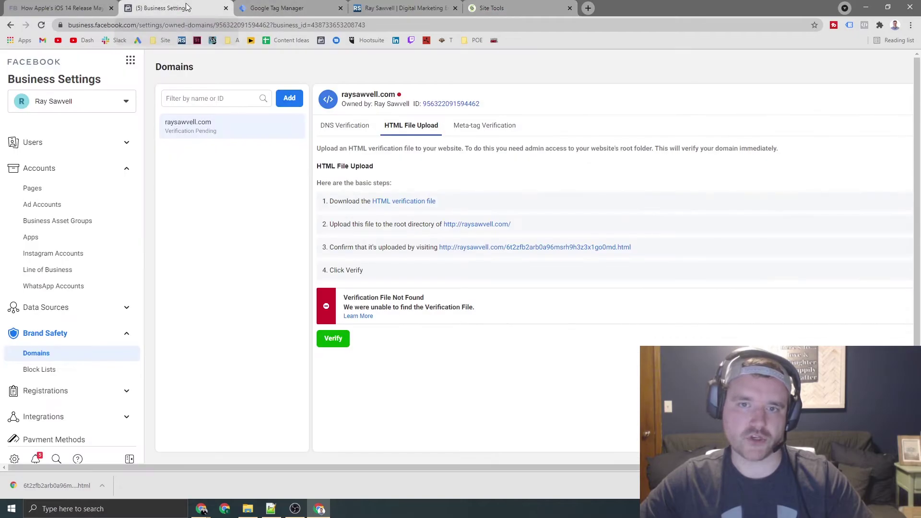
pyautogui.click(472, 247)
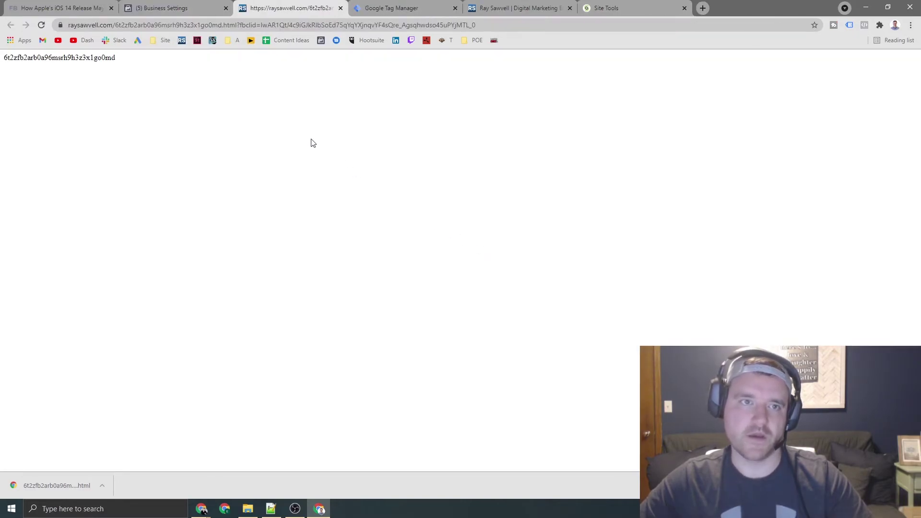
pyautogui.moveTo(31, 58); pyautogui.dragTo(103, 60)
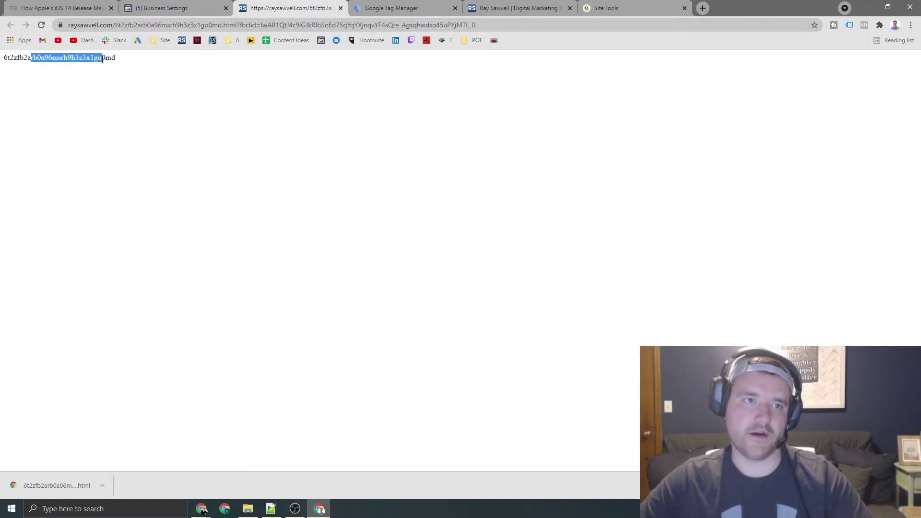
pyautogui.click(340, 8)
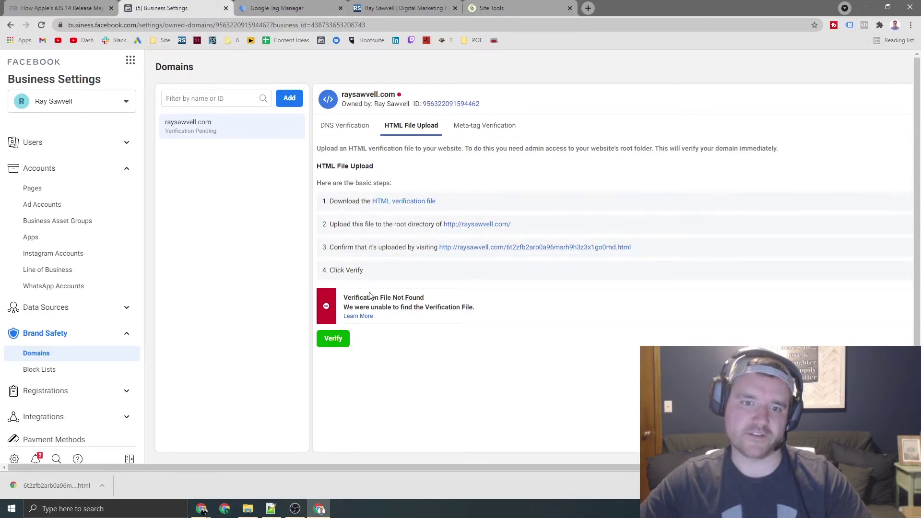
# Step: Verify raysawvell.com, dismiss the confirmation, and glance back at the SiteGround file manager
pyautogui.click(339, 341)
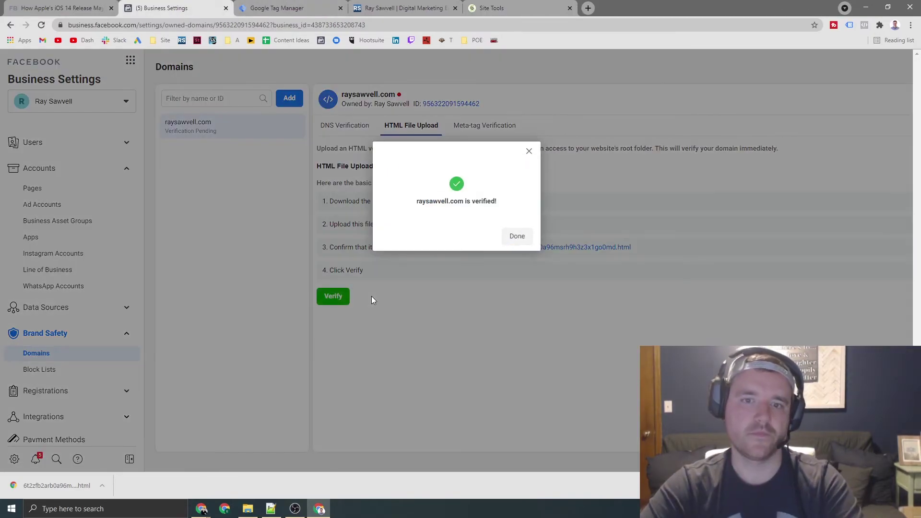
pyautogui.click(523, 238)
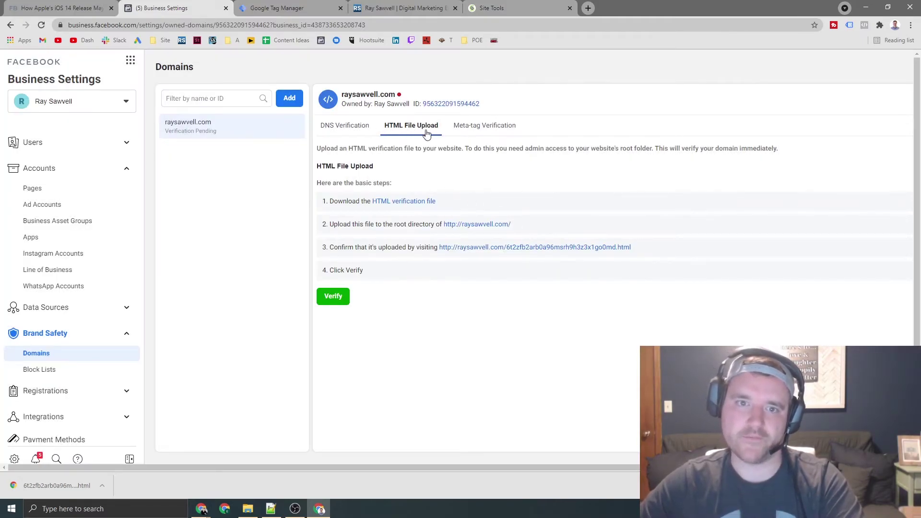
pyautogui.click(505, 6)
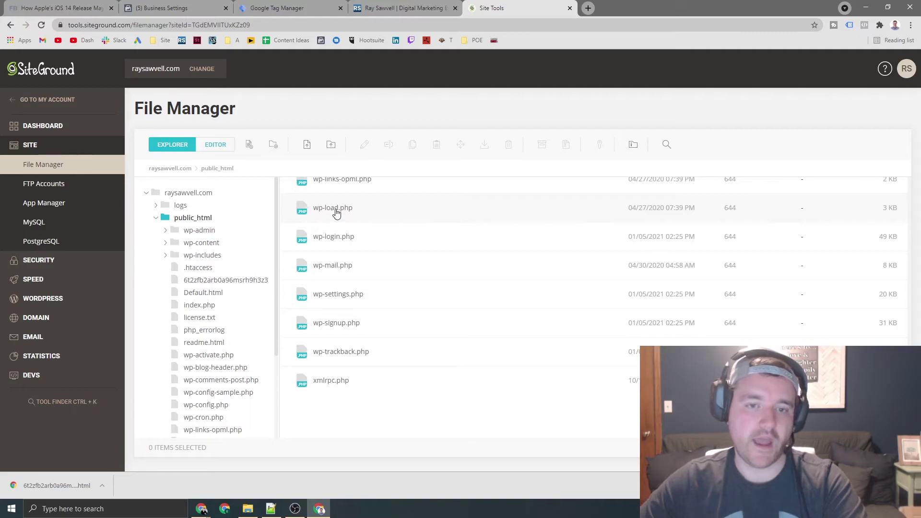
pyautogui.click(173, 7)
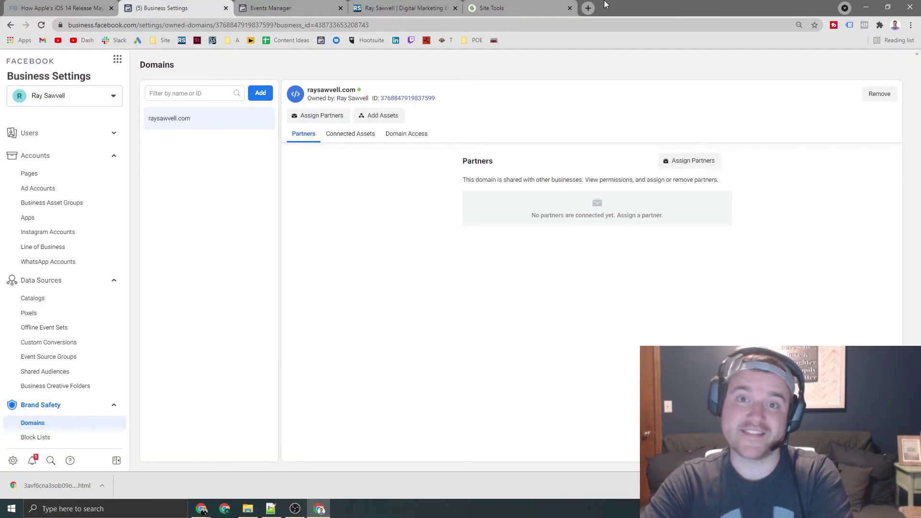